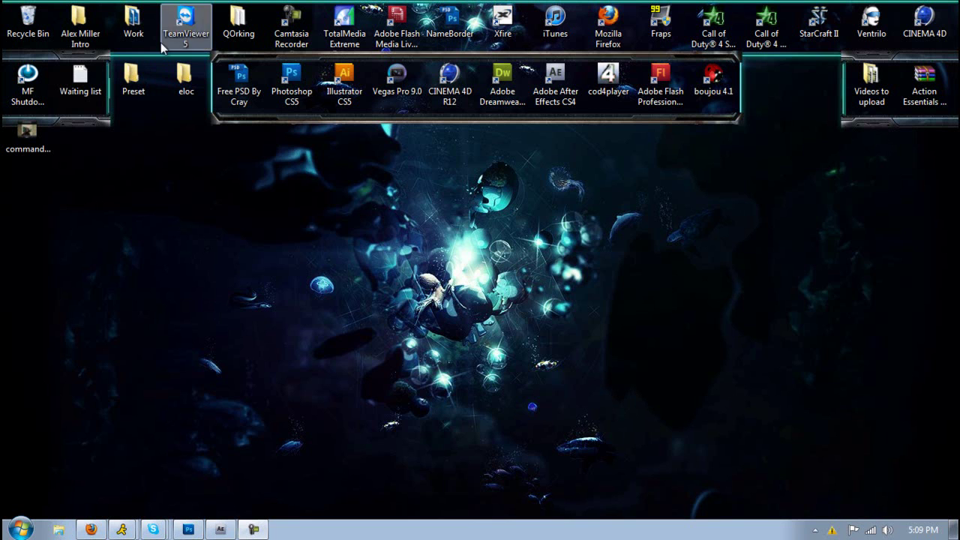
- Select the Preset folder on the desktop, then restore the After Effects window from the taskbar
click(134, 79)
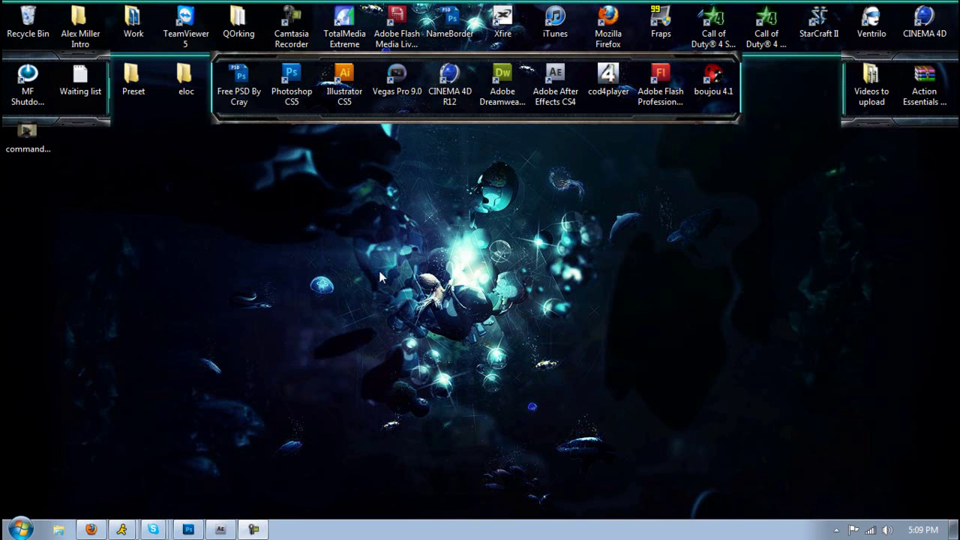
click(220, 529)
- Import commando5man.mp4 from the Desktop and drag it into the timeline to create the commando5man composition
click(11, 22)
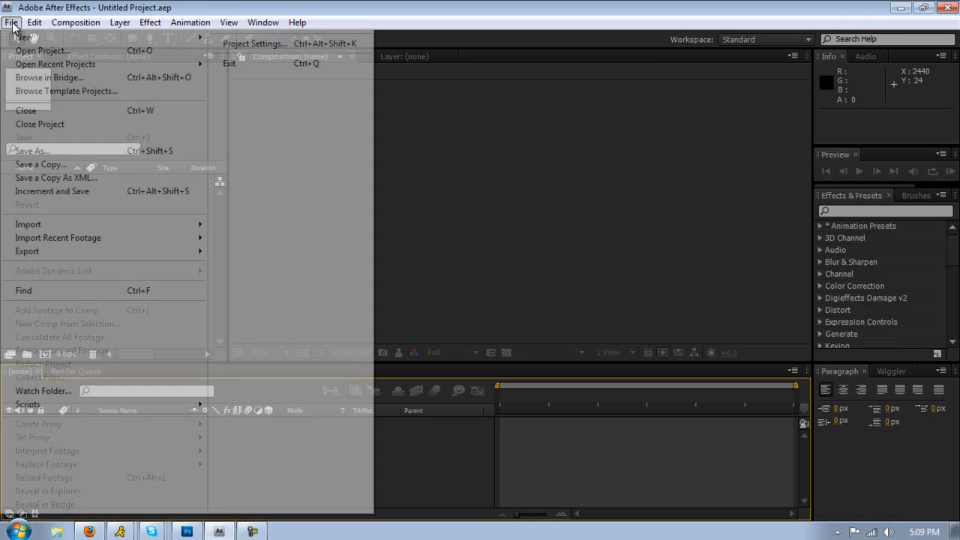
mouse_move(153, 227)
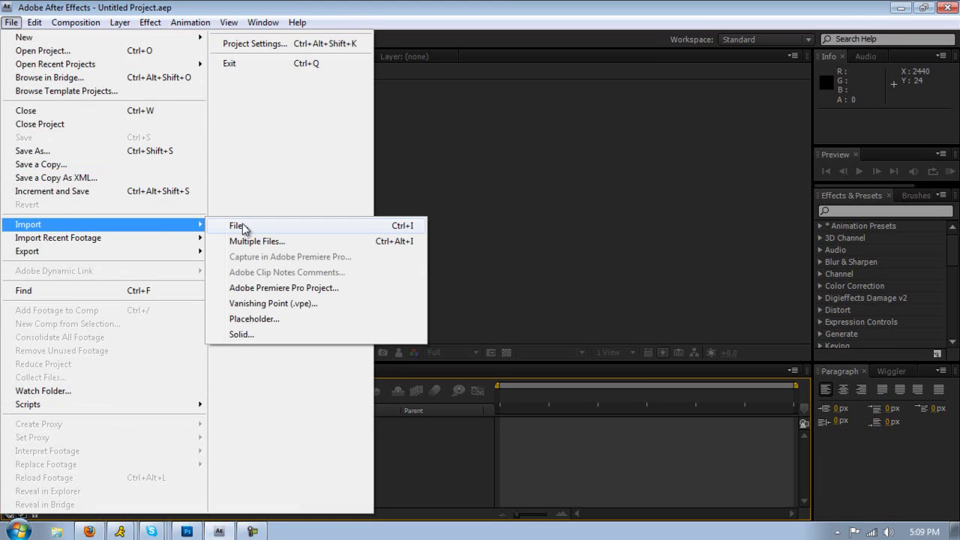
click(242, 228)
click(41, 140)
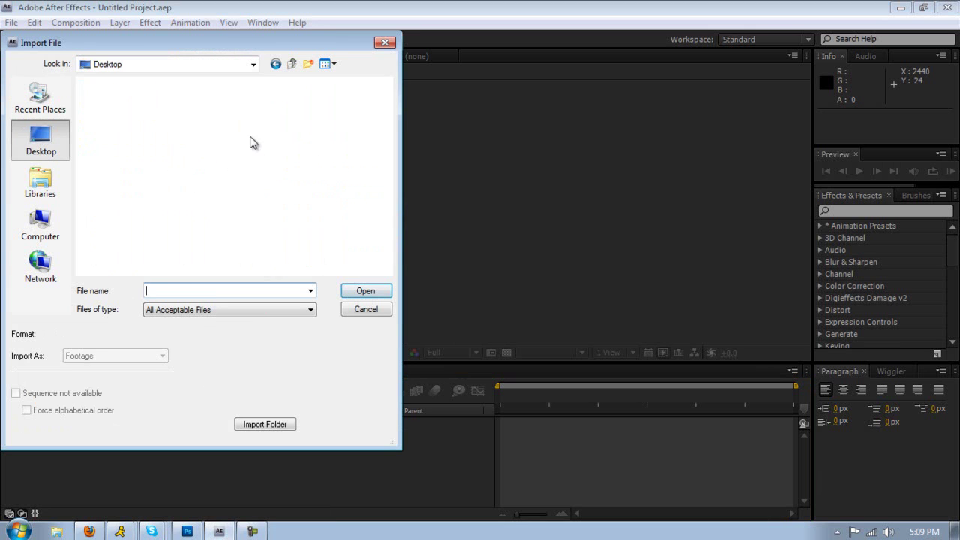
scroll(315, 143, down, 5)
drag(390, 238, 388, 97)
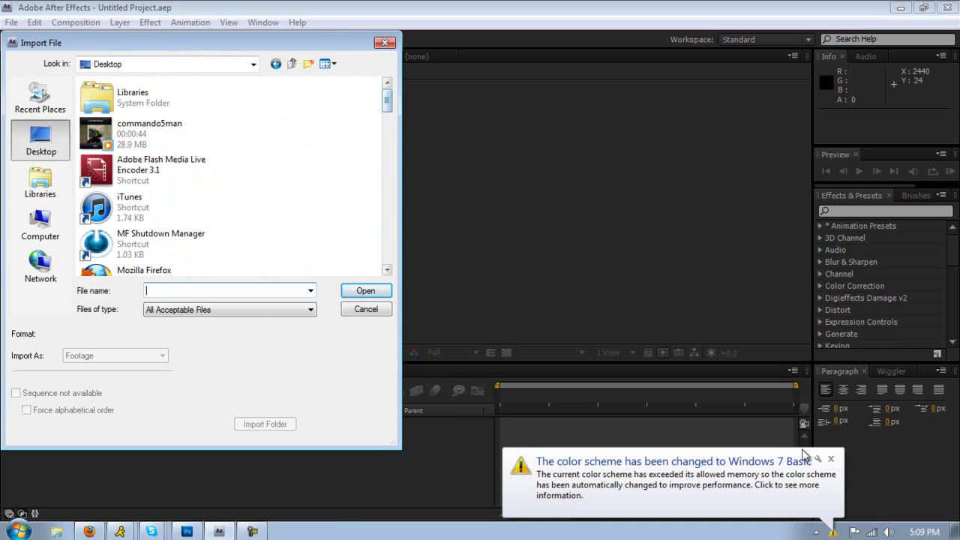
double_click(150, 127)
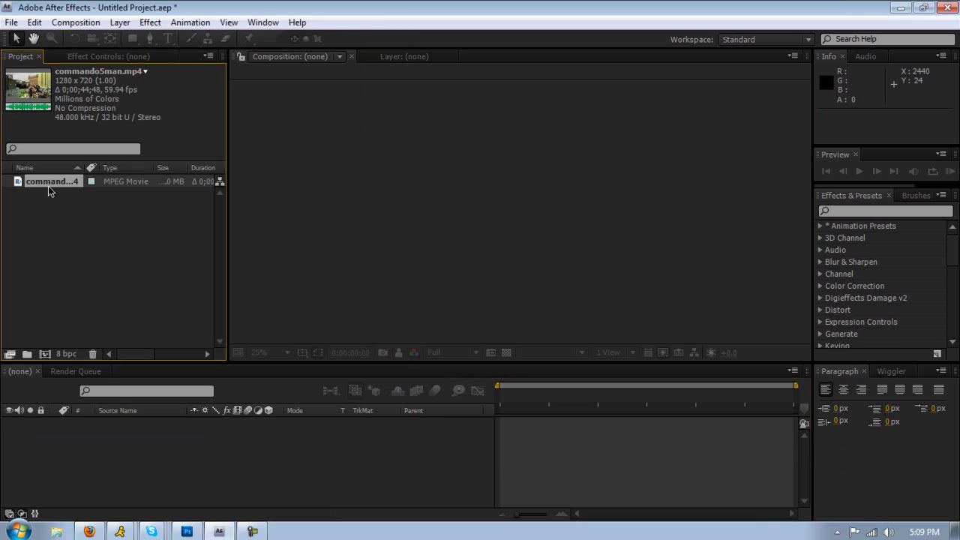
drag(50, 187, 77, 438)
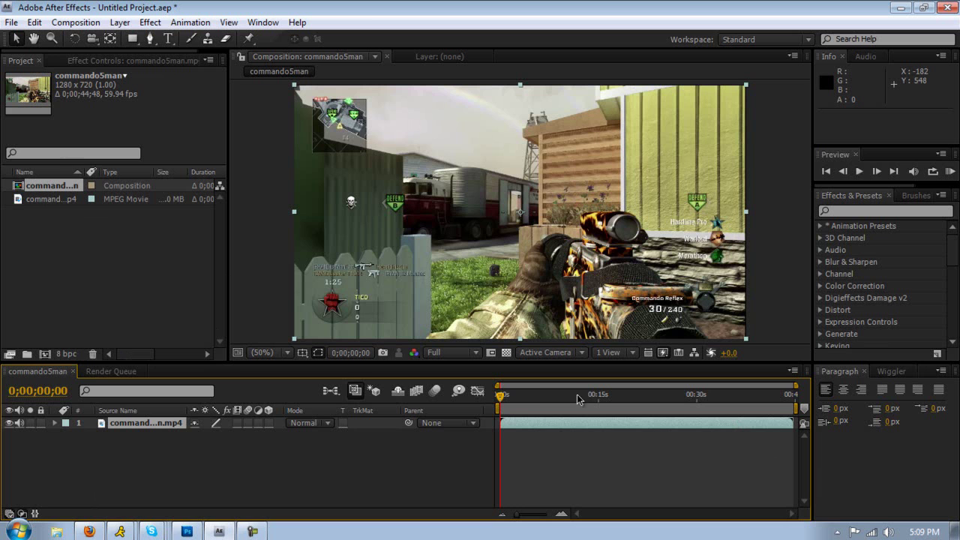
- Apply the Color Correction Curves effect and bend the Red channel curve into an S-shape
click(151, 23)
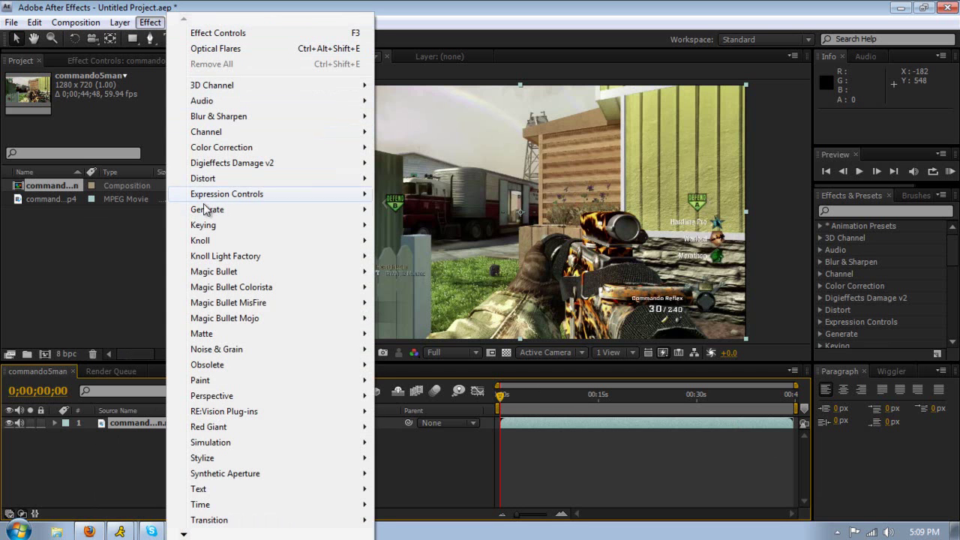
mouse_move(213, 156)
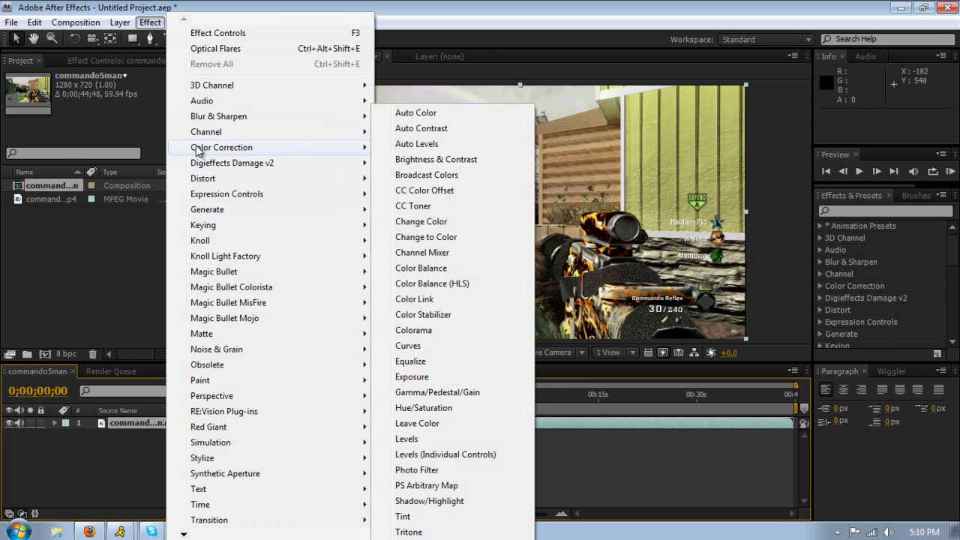
mouse_move(238, 272)
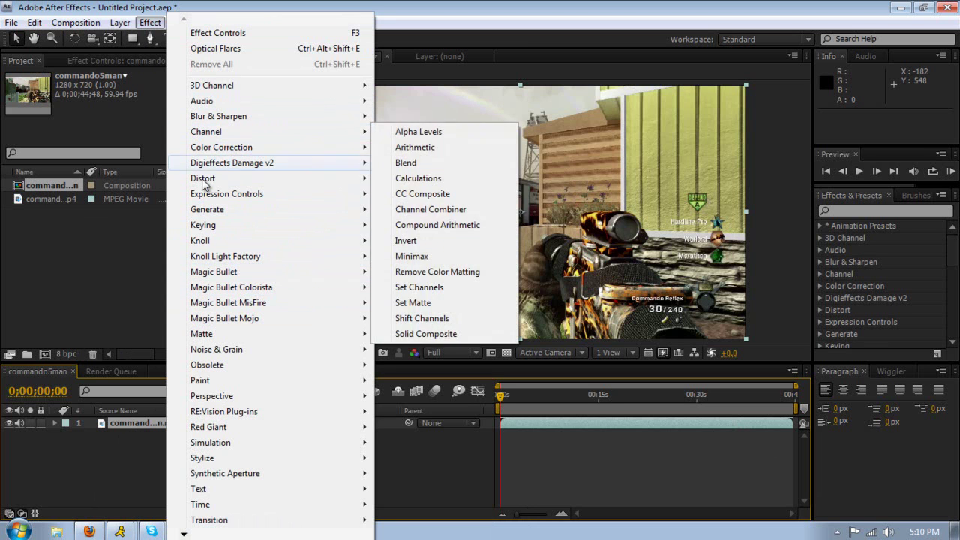
mouse_move(236, 134)
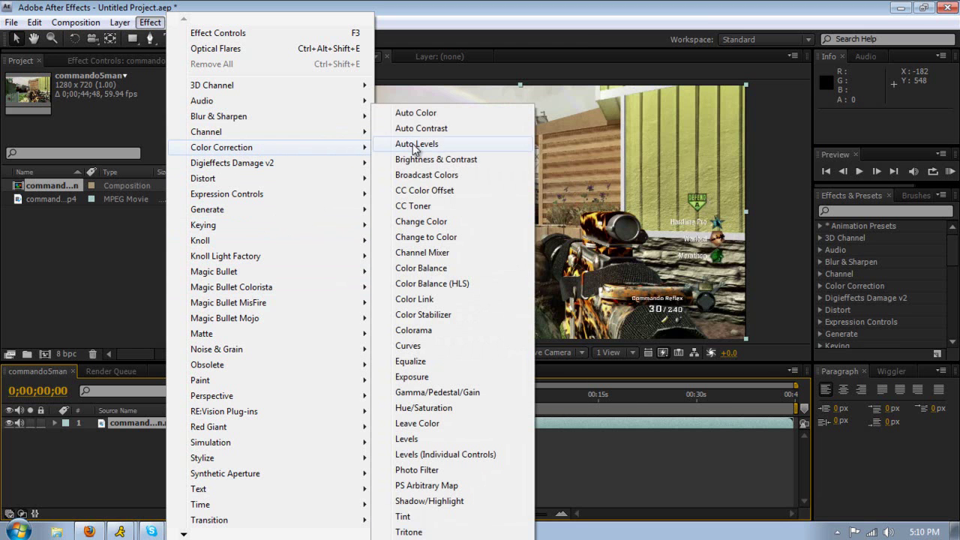
click(417, 345)
click(141, 112)
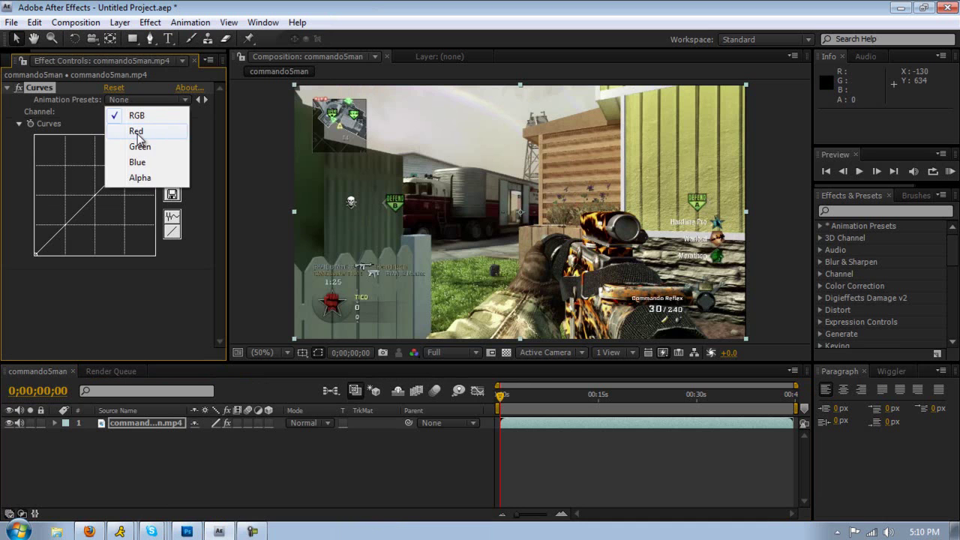
click(134, 131)
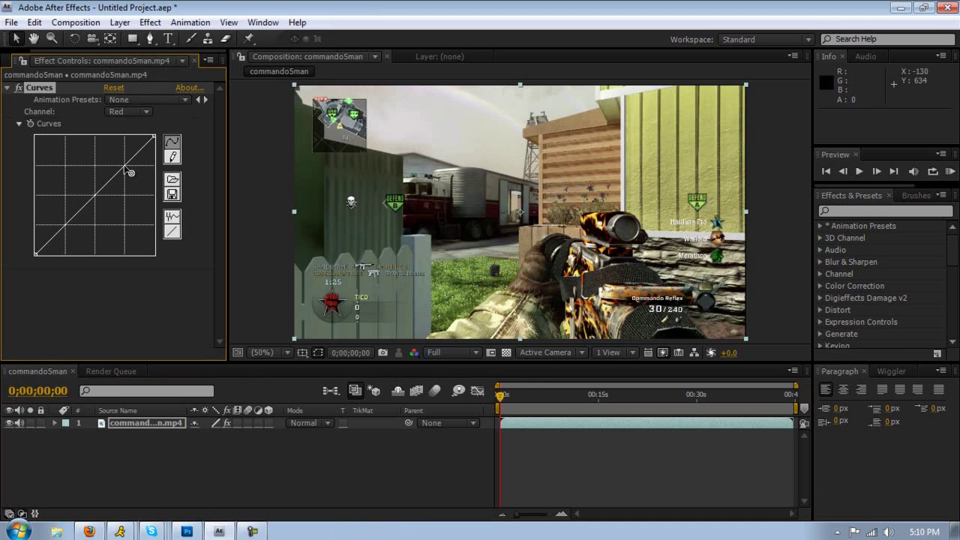
drag(125, 168, 118, 158)
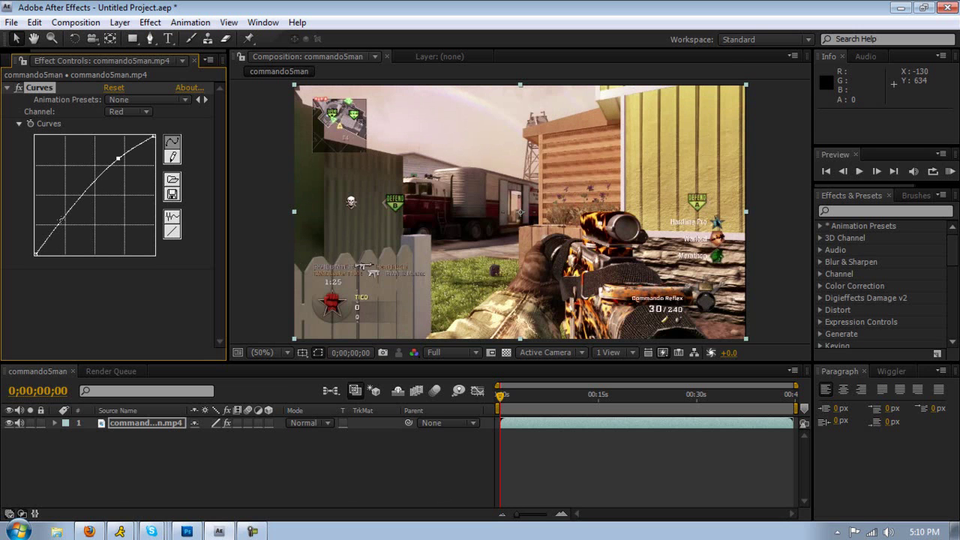
mouse_move(63, 217)
mouse_down()
mouse_move(75, 232)
mouse_move(68, 228)
mouse_up()
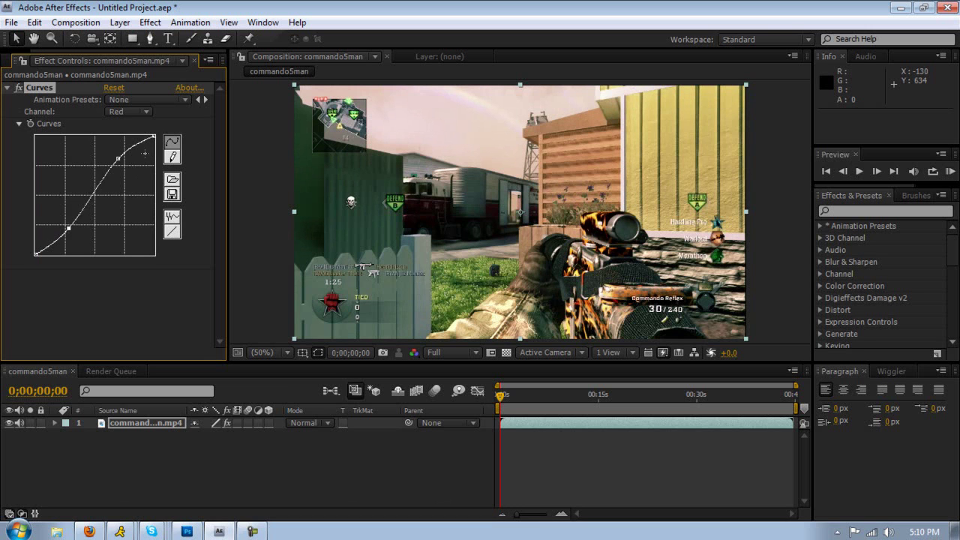
- Switch Curves to the Green channel and bend its curve into an S-shape
click(130, 111)
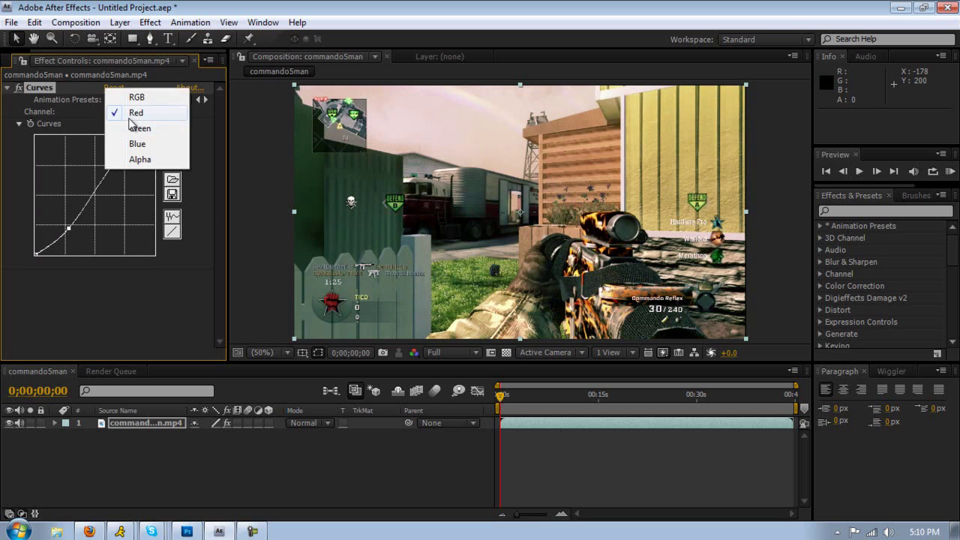
click(135, 128)
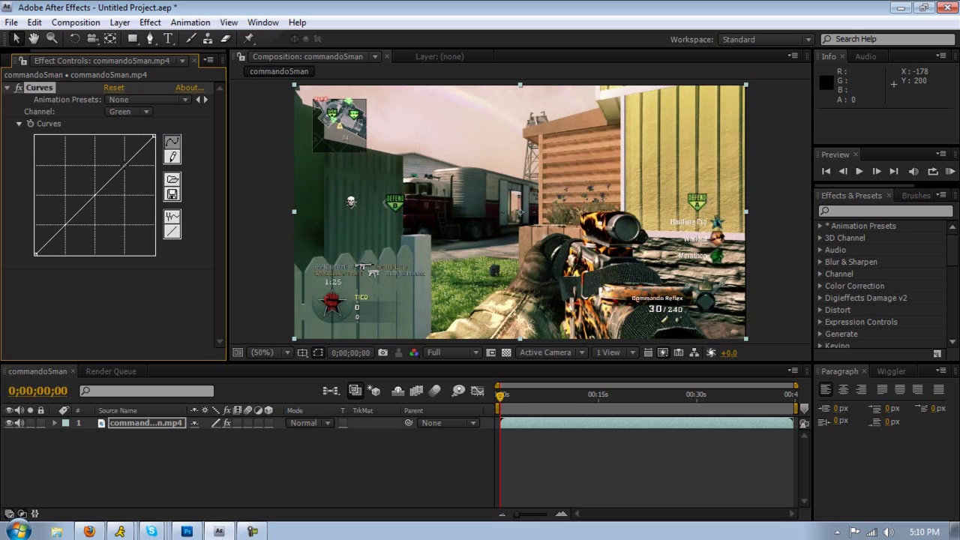
drag(124, 164, 129, 170)
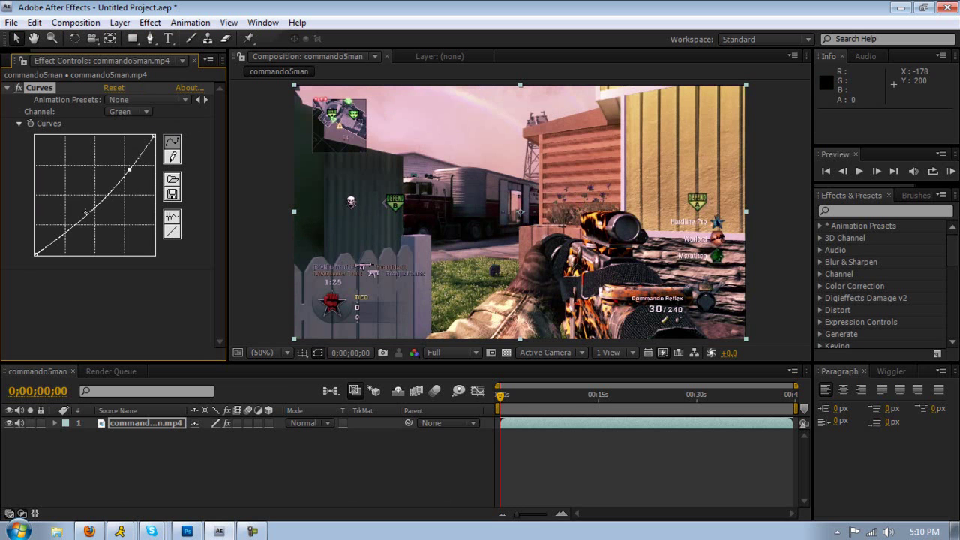
drag(70, 230, 63, 218)
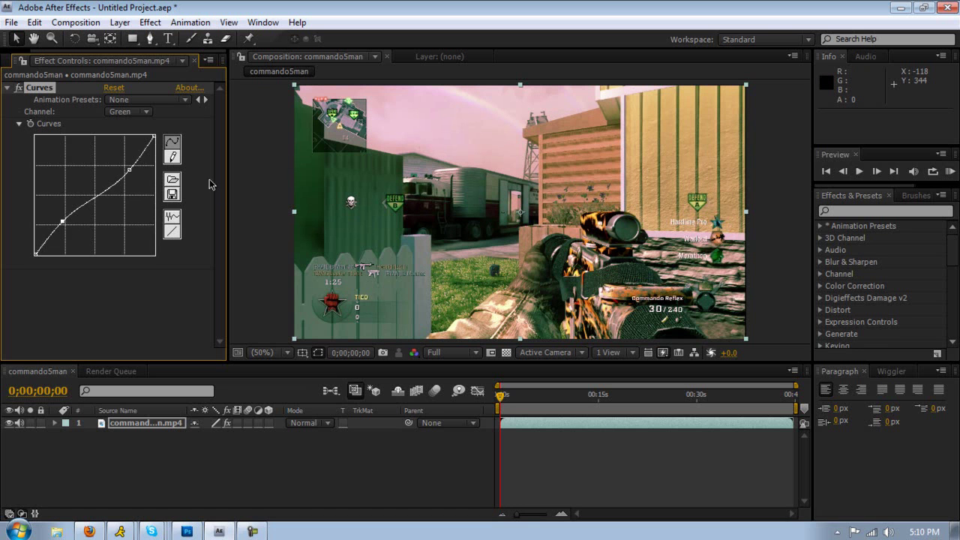
drag(129, 169, 128, 168)
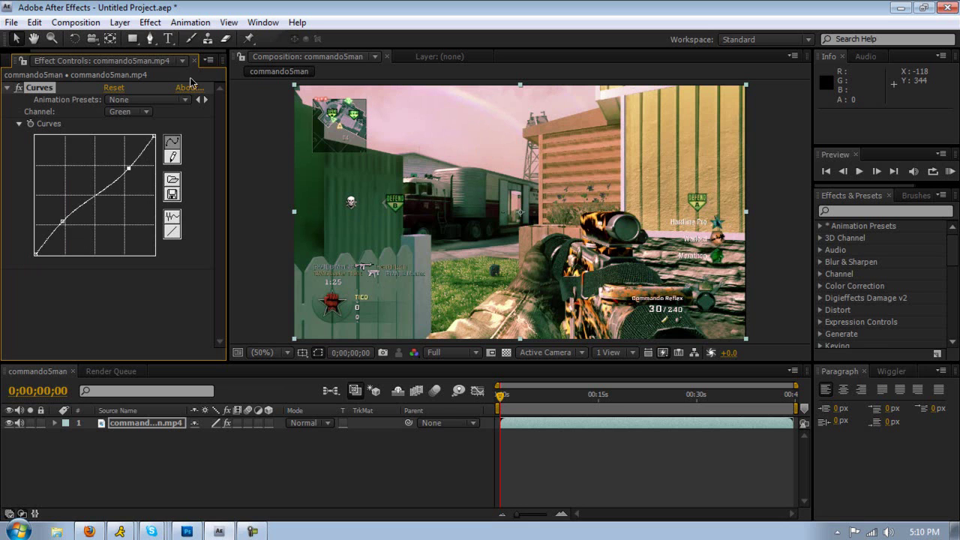
- Bend the Blue channel curve into an S-shape
click(135, 113)
click(138, 129)
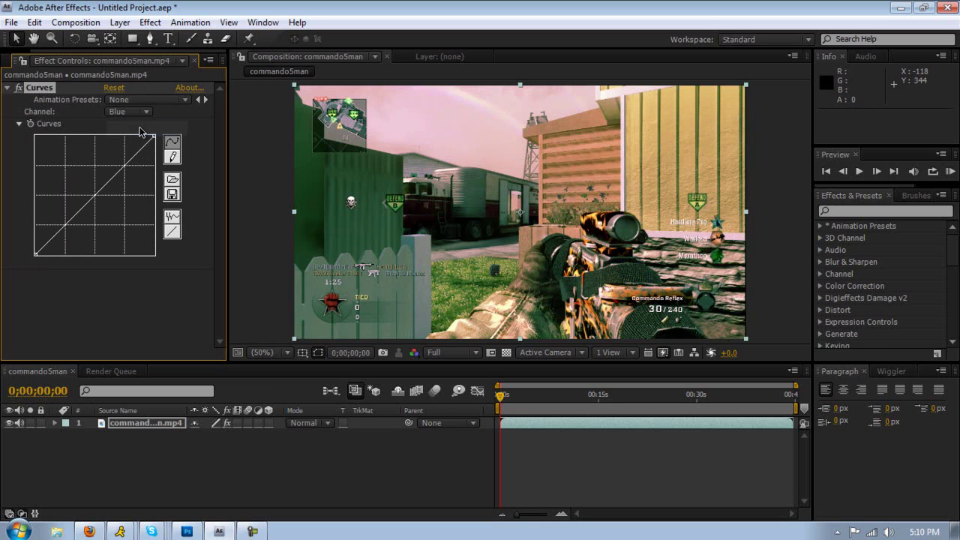
drag(124, 163, 120, 158)
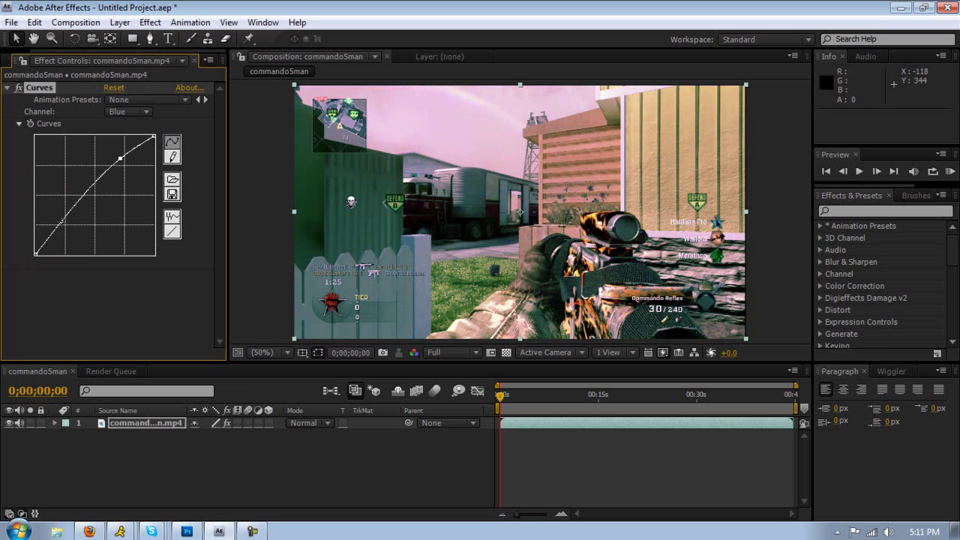
mouse_move(66, 219)
mouse_down()
mouse_move(71, 235)
mouse_move(66, 227)
mouse_up()
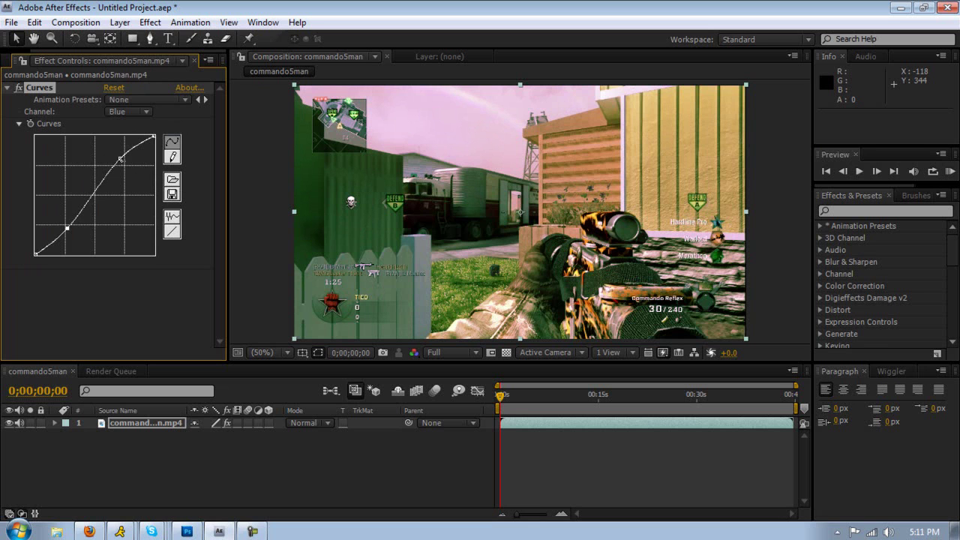
drag(120, 158, 121, 160)
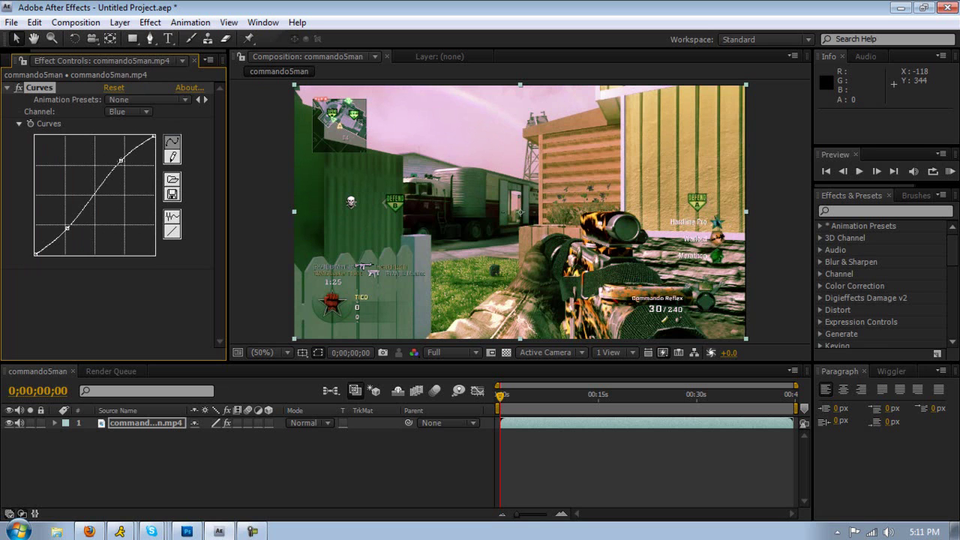
- Return to the Red channel and pull down the lower point of its curve
click(138, 114)
click(137, 82)
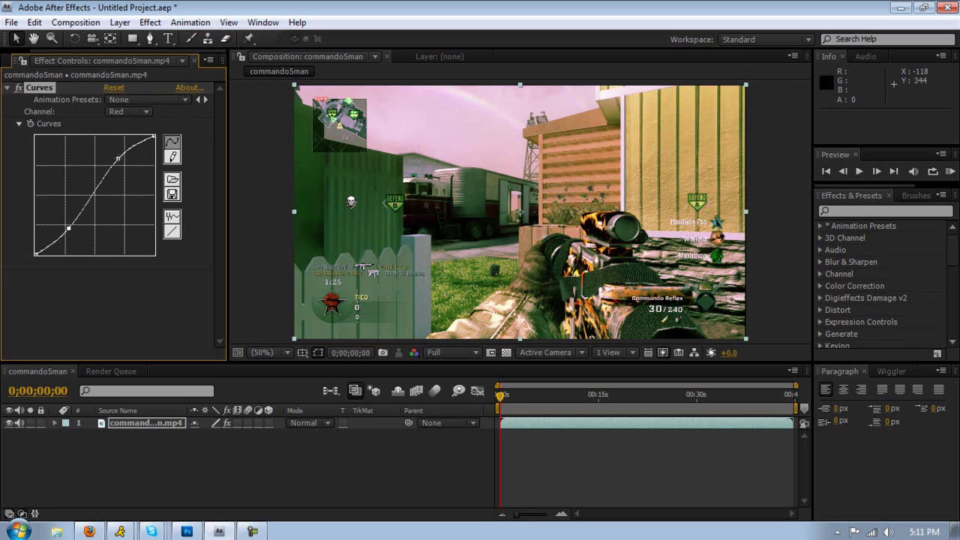
drag(120, 163, 121, 162)
drag(68, 227, 67, 227)
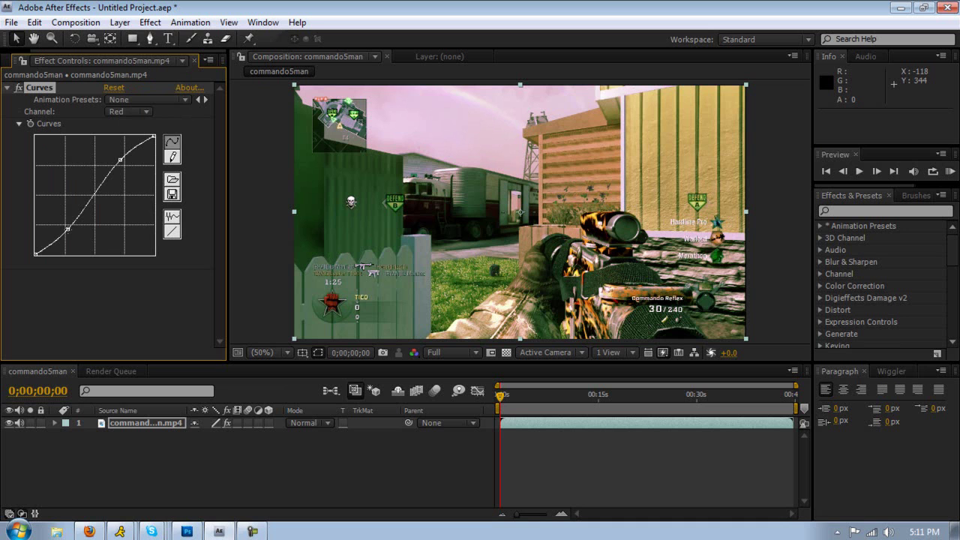
- Shape the combined RGB curve into an S-curve for contrast and preview another frame
click(145, 111)
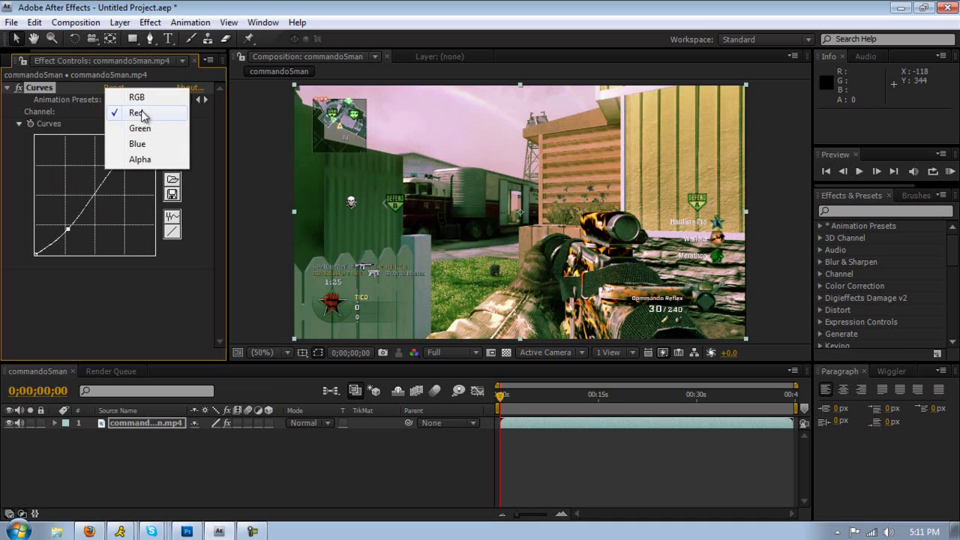
click(149, 97)
drag(123, 163, 122, 160)
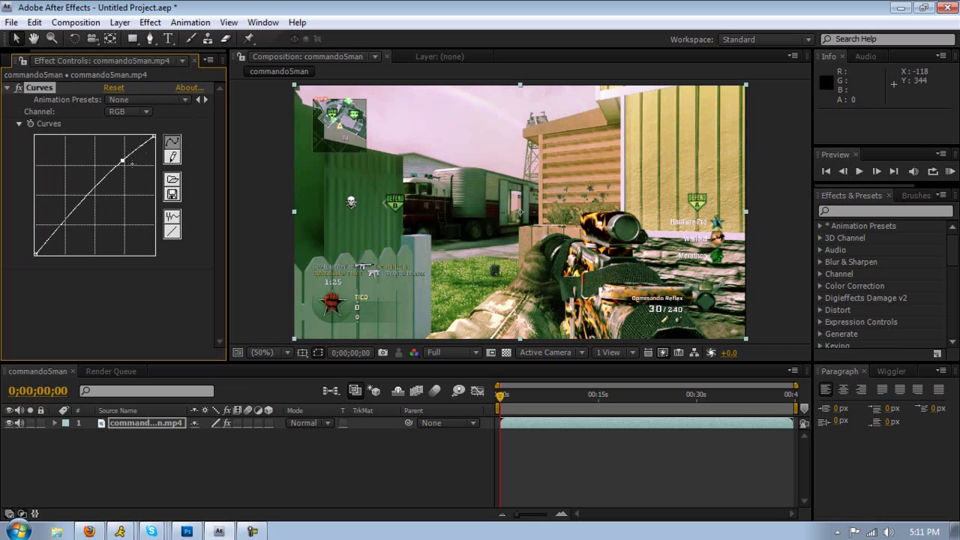
drag(65, 223, 66, 227)
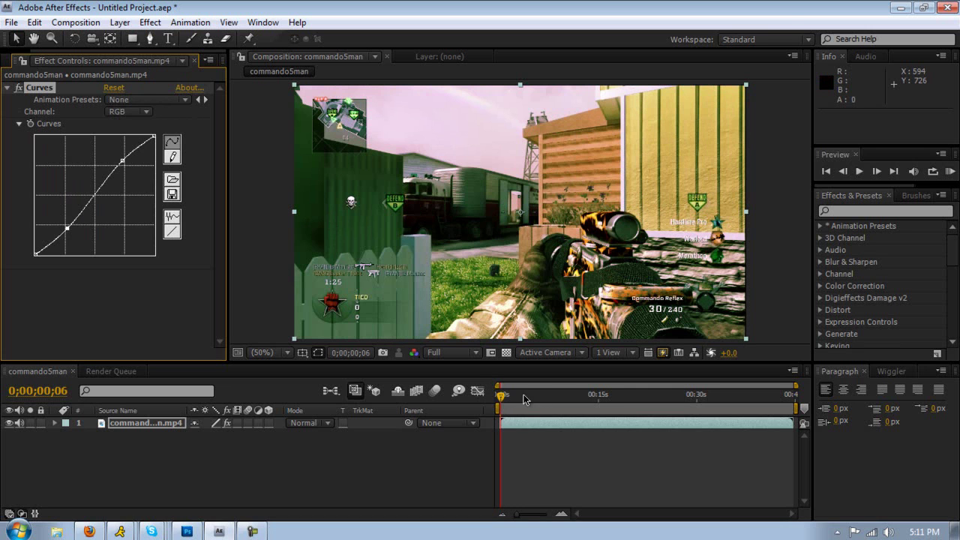
drag(547, 393, 454, 401)
click(142, 423)
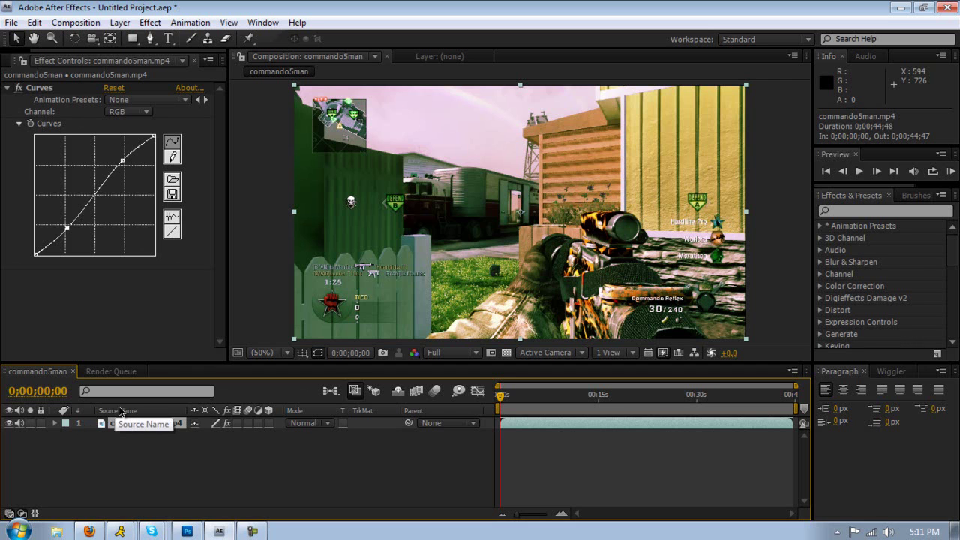
- Paste a duplicate of the gameplay layer and set the top copy's mode to Hard Light
key(ctrl+v)
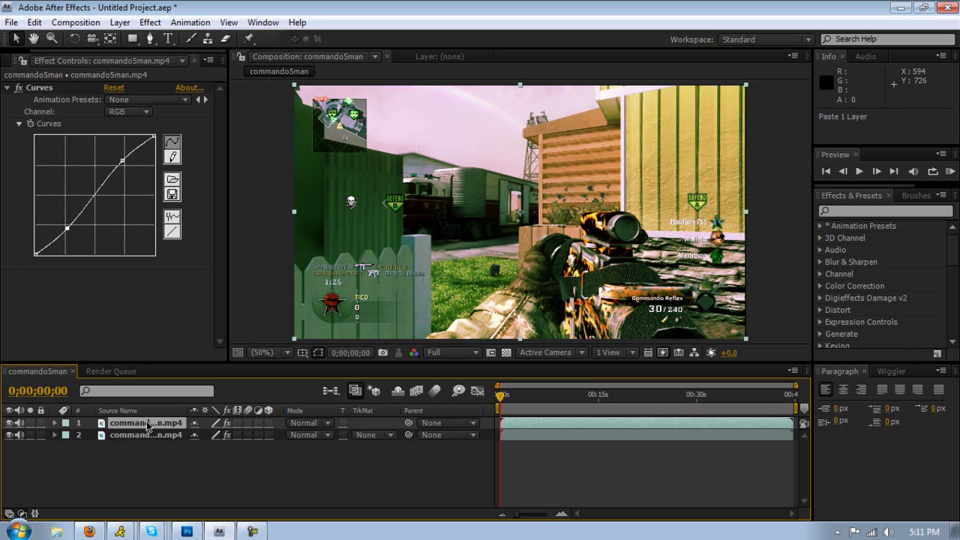
click(149, 424)
click(324, 424)
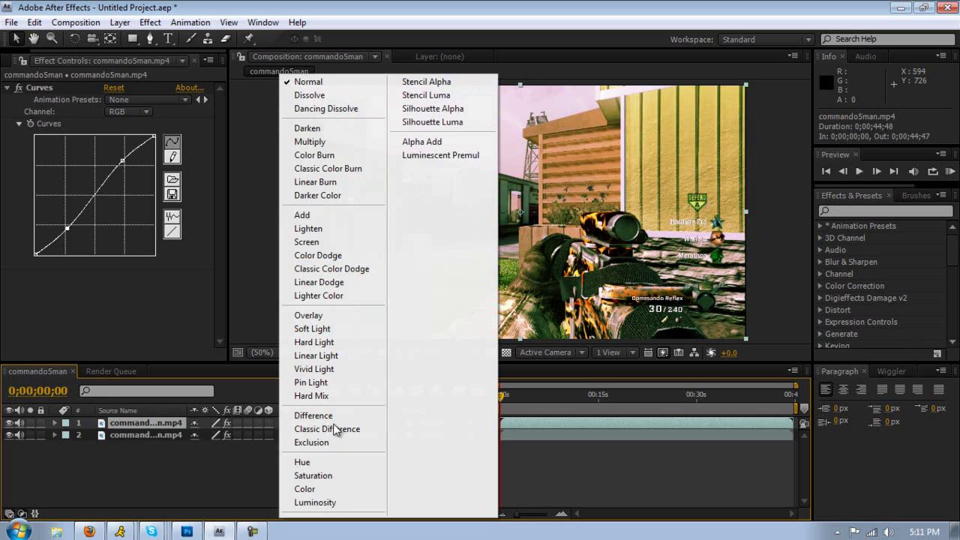
click(319, 342)
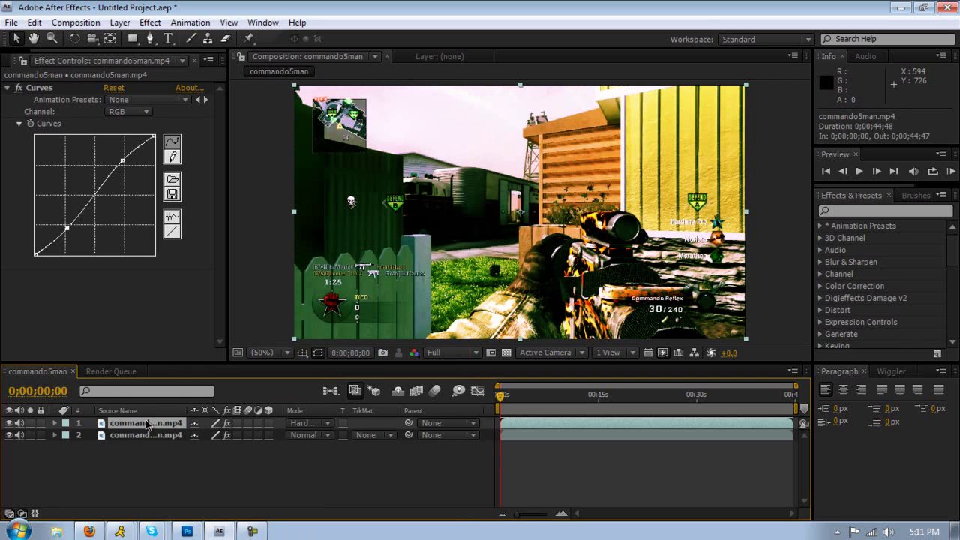
- Adjust the top layer's Opacity, settling on 40% at a later frame
key(t)
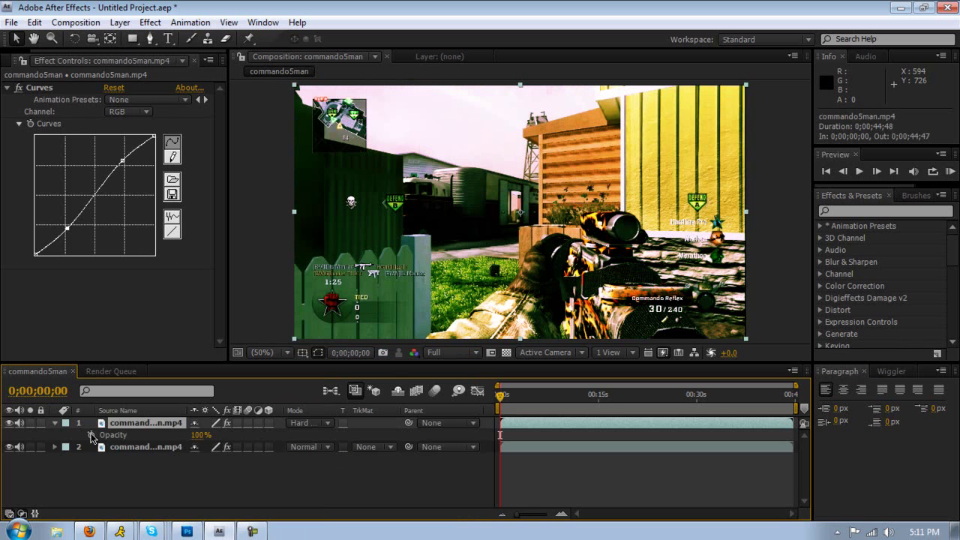
click(199, 435)
text(75)
key(Return)
drag(199, 436, 174, 439)
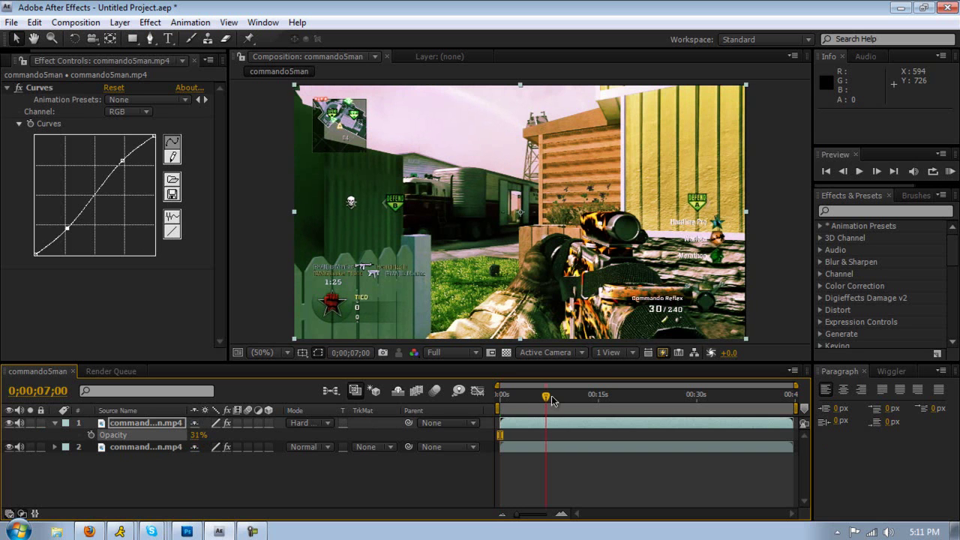
click(583, 395)
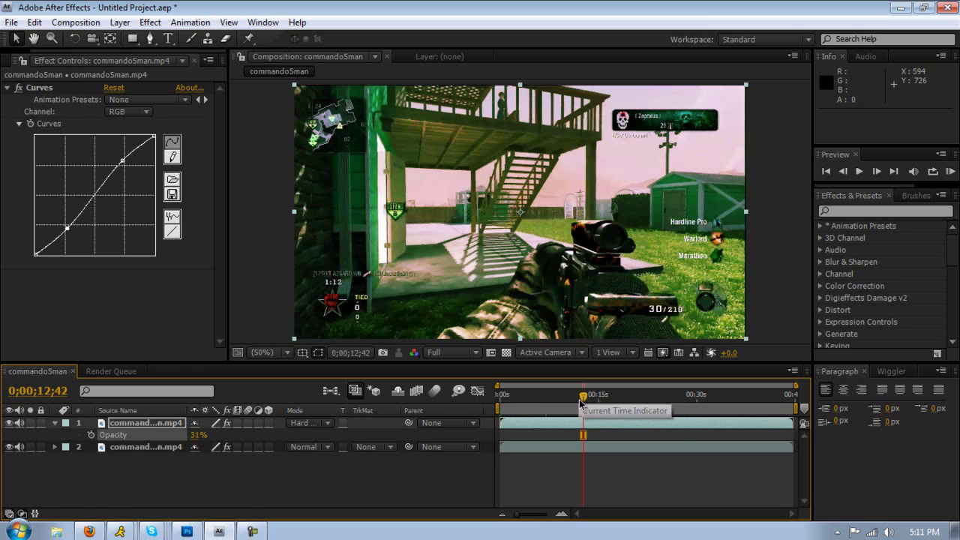
click(147, 424)
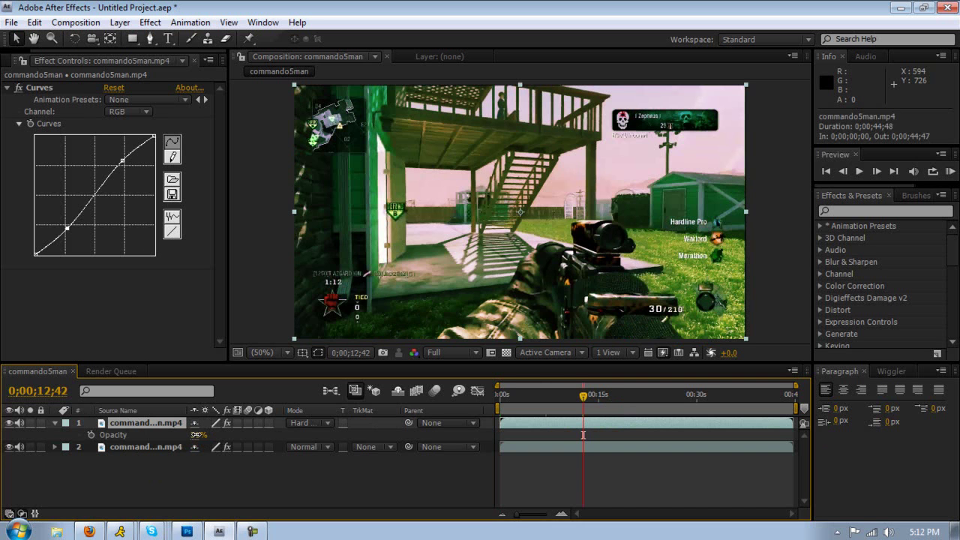
drag(199, 435, 204, 434)
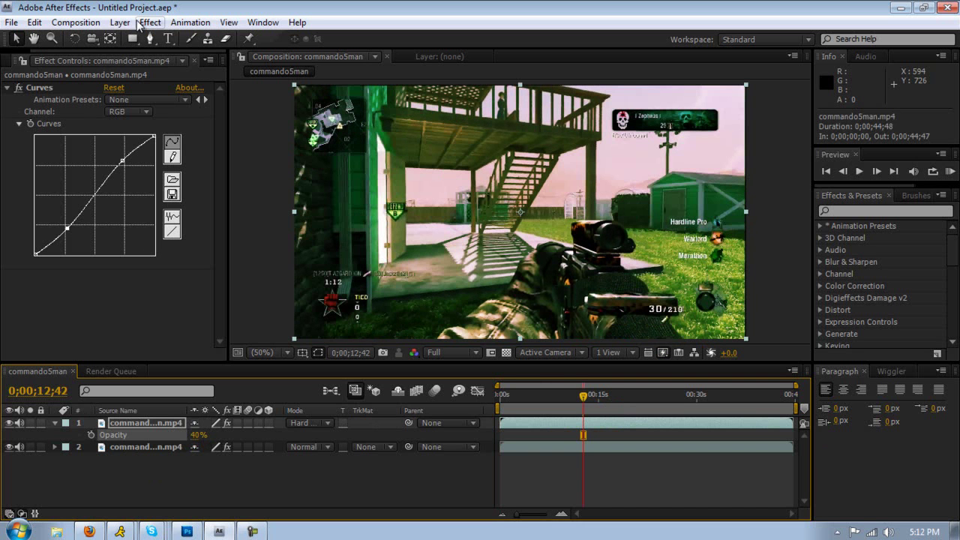
- Add Hue/Saturation to the top layer and drag Master Saturation down to -100
click(75, 22)
mouse_move(149, 22)
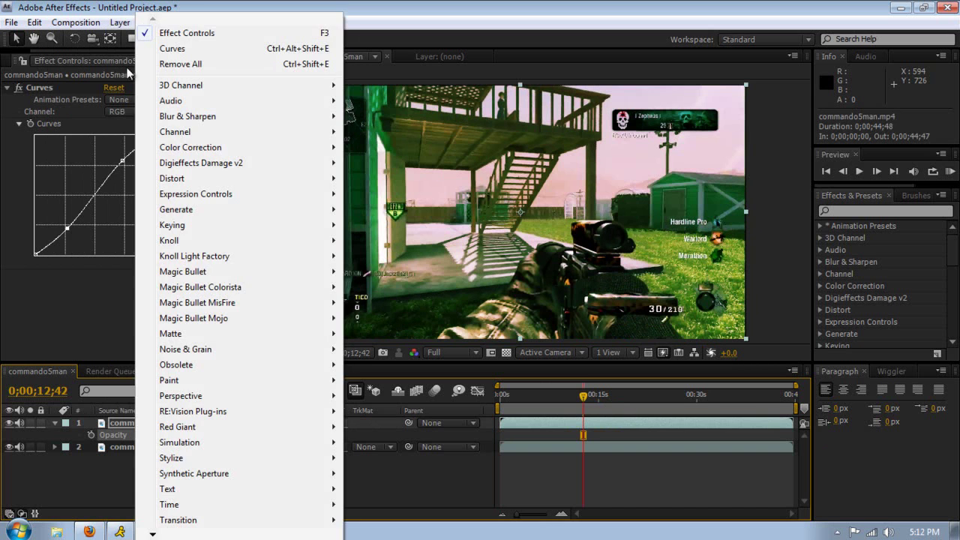
click(102, 135)
click(150, 22)
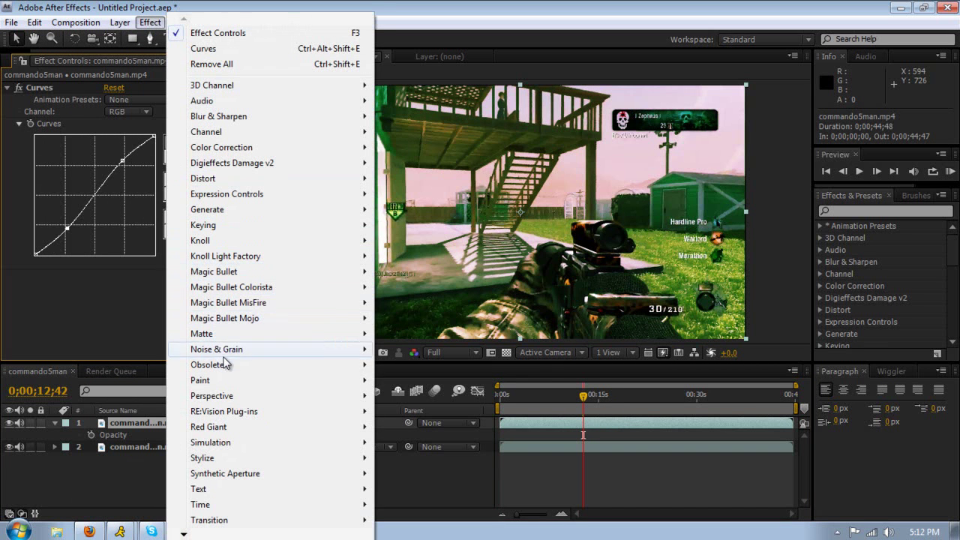
mouse_move(223, 147)
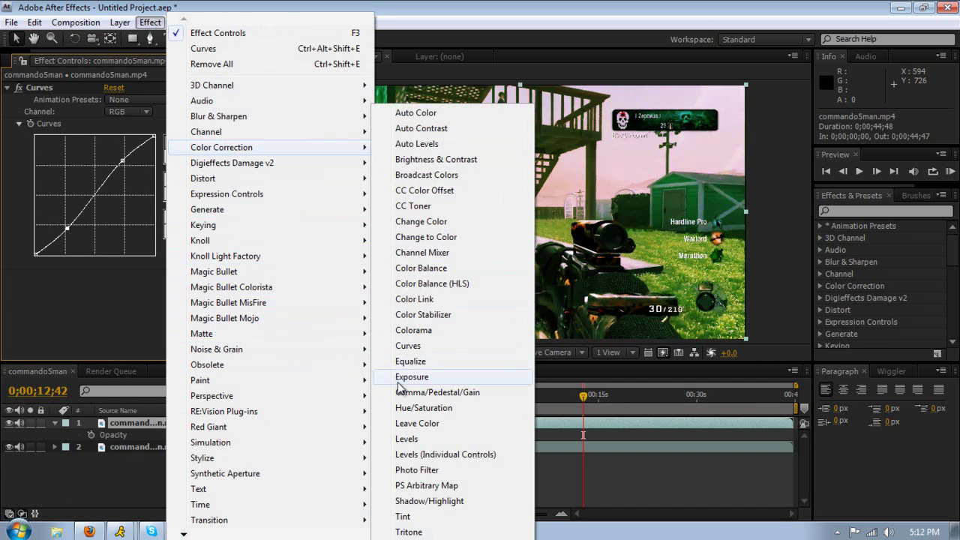
click(411, 407)
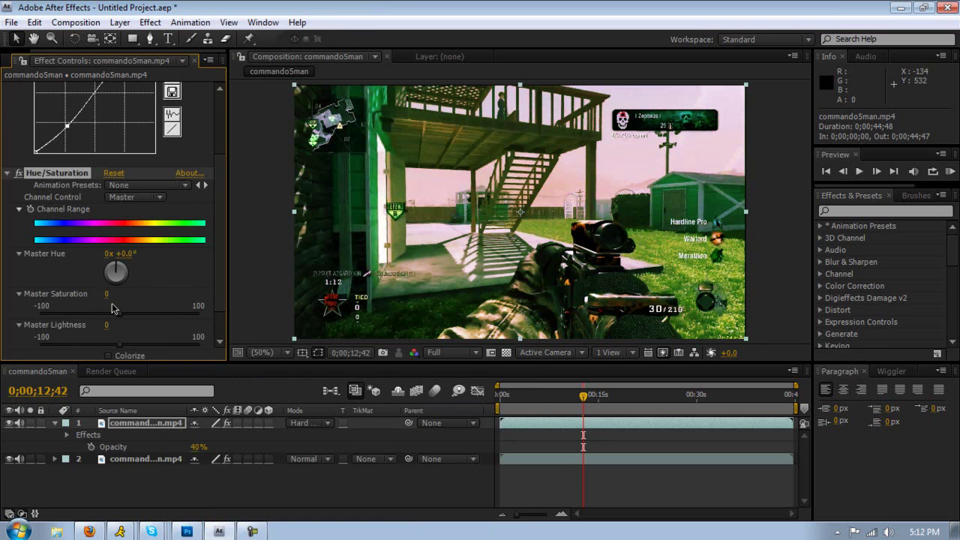
drag(112, 305, 40, 321)
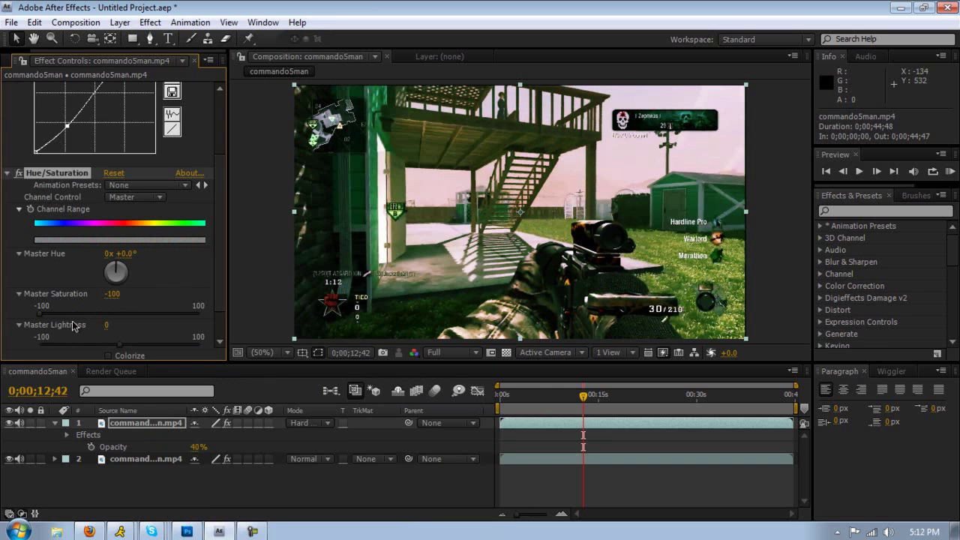
- Collapse the Curves and Hue/Saturation settings and toggle Hue/Saturation on and off to compare
click(7, 174)
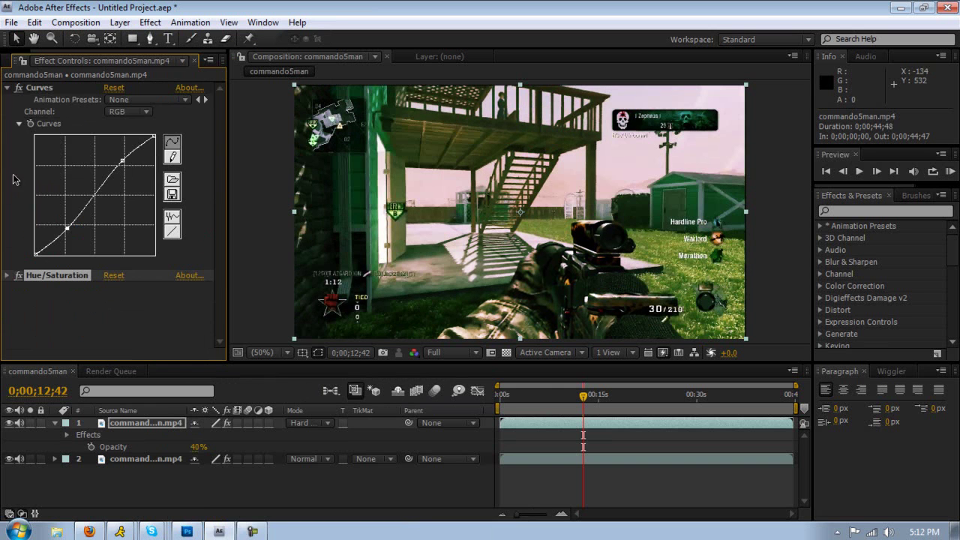
click(7, 87)
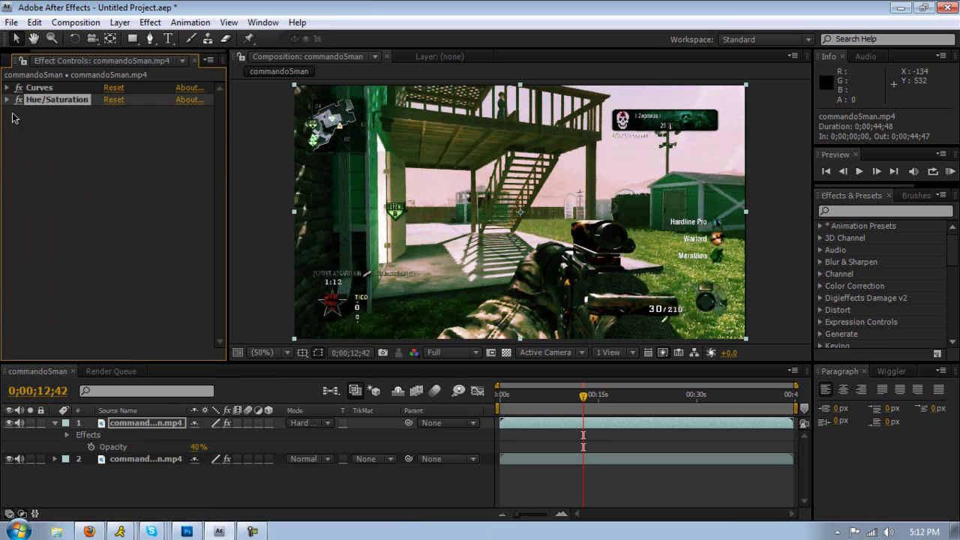
click(18, 99)
click(18, 100)
click(19, 100)
click(19, 100)
click(19, 99)
click(18, 100)
click(19, 100)
click(19, 100)
click(19, 100)
click(18, 99)
mouse_move(583, 395)
mouse_down()
mouse_move(574, 399)
mouse_move(618, 401)
mouse_move(549, 398)
mouse_move(578, 401)
mouse_up()
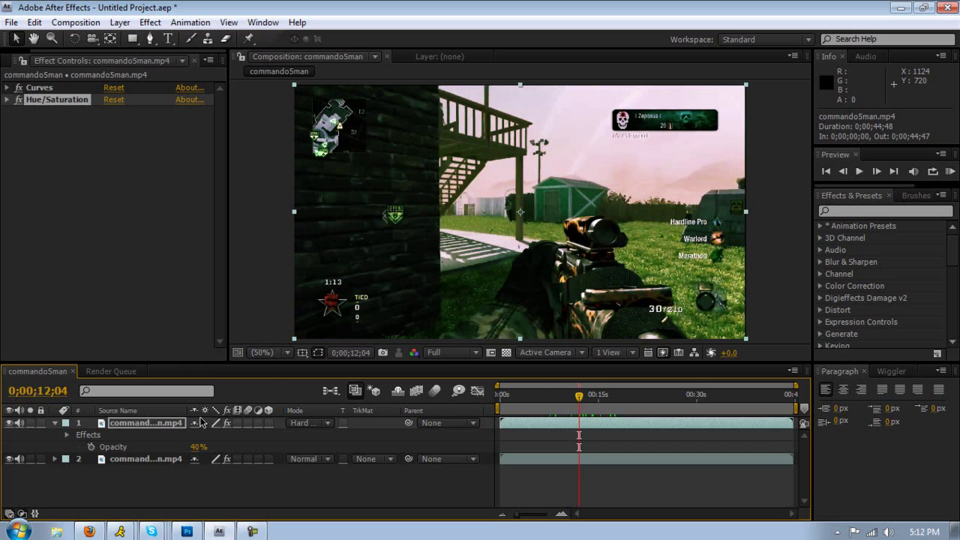
click(56, 423)
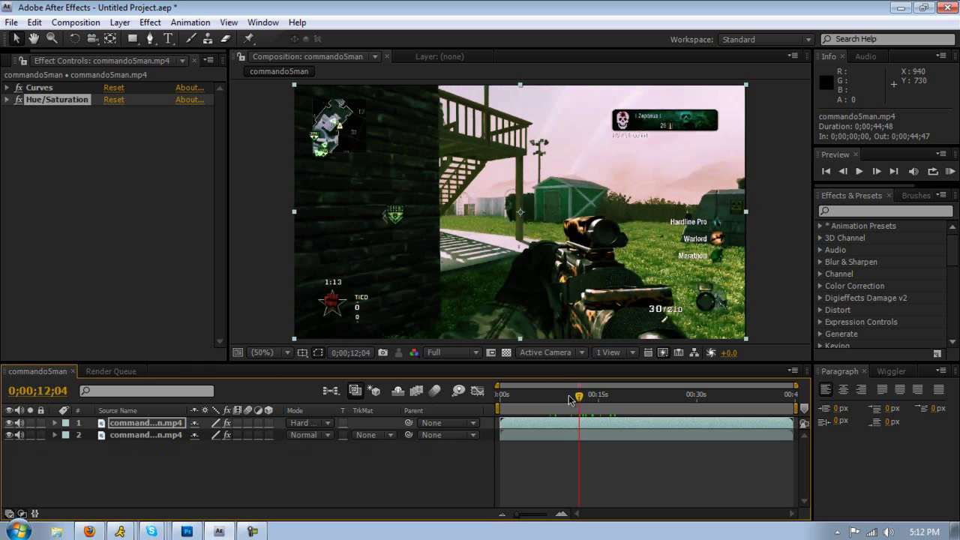
drag(581, 398, 574, 398)
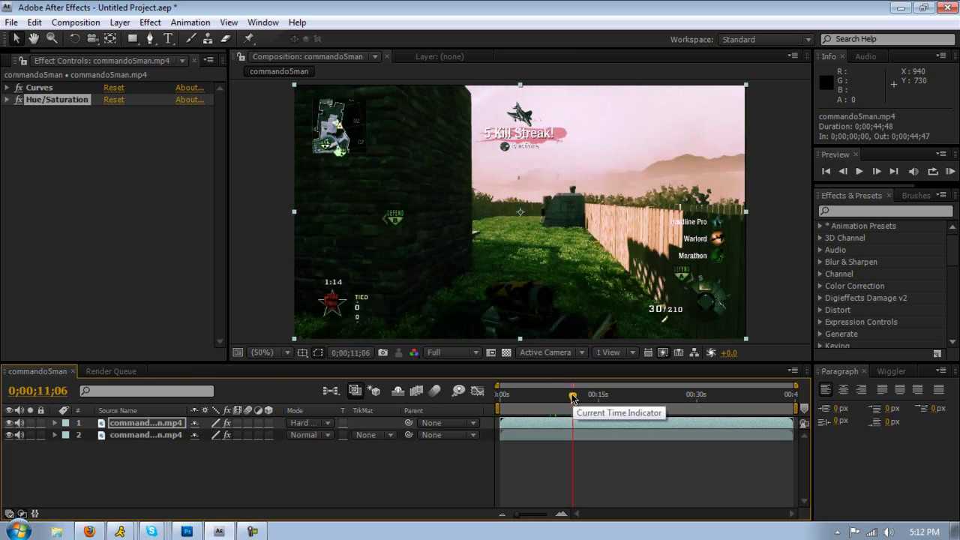